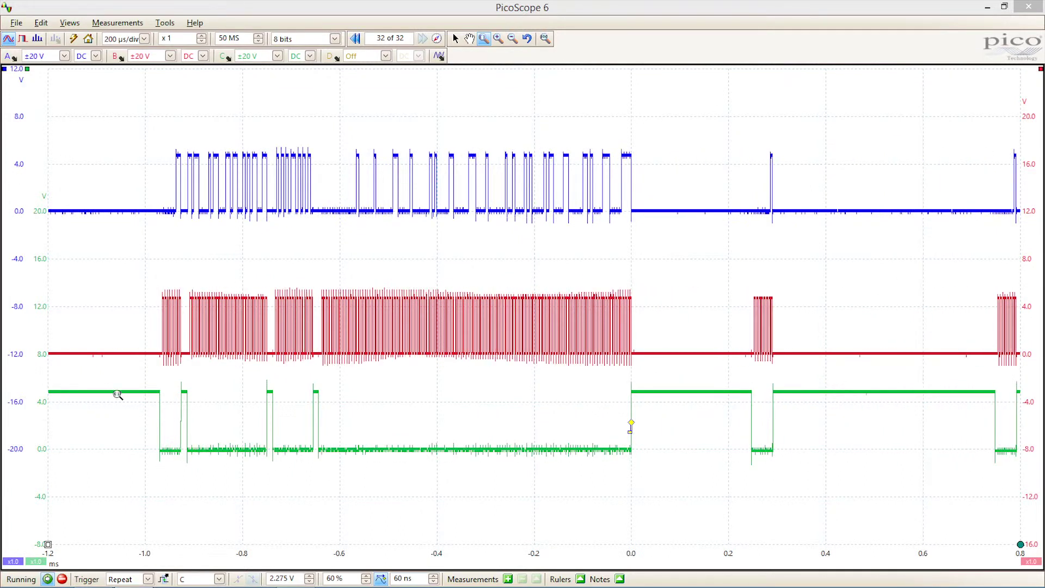
# Stop the capture and examine the start of the data burst at x8 zoom, then restore the full view.
pyautogui.click(62, 579)
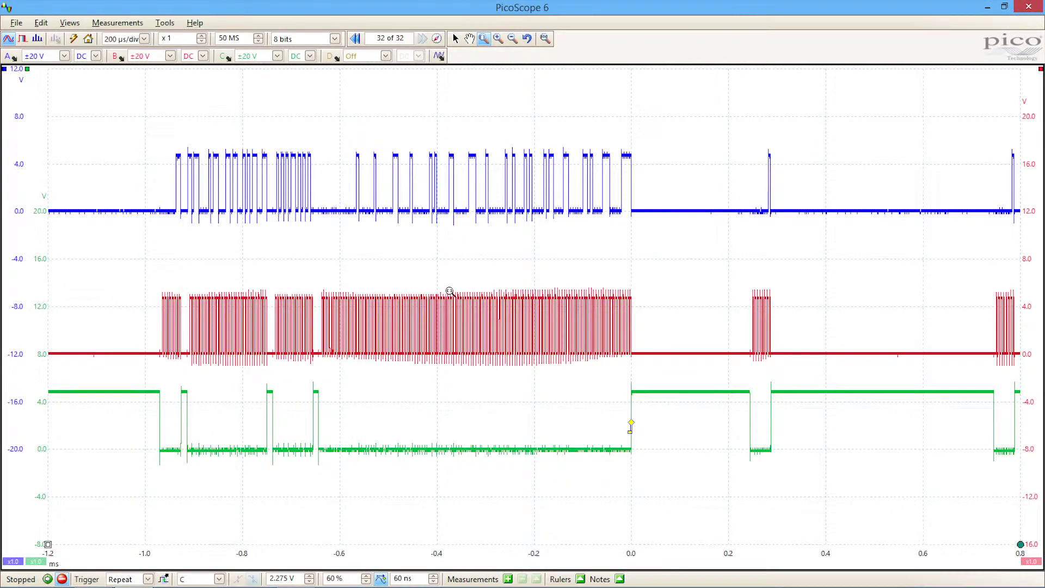
pyautogui.click(201, 36)
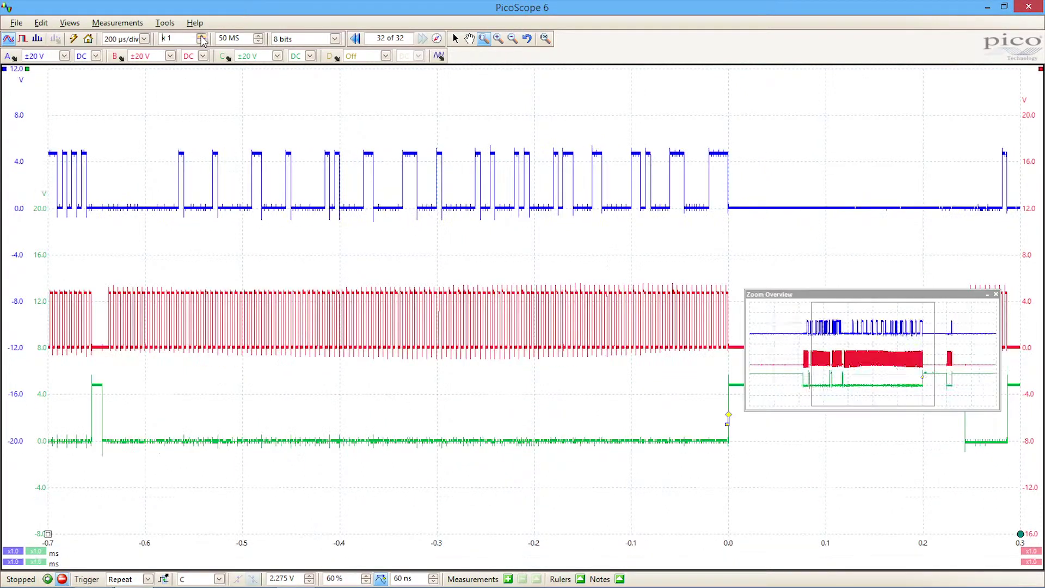
pyautogui.click(202, 36)
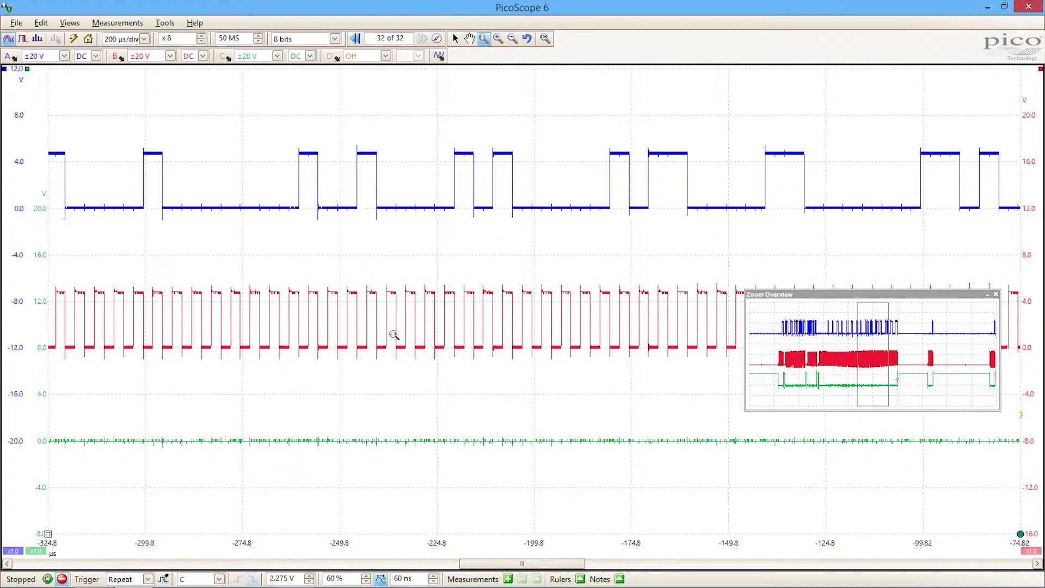
pyautogui.moveTo(567, 561)
pyautogui.mouseDown()
pyautogui.moveTo(305, 551)
pyautogui.moveTo(385, 569)
pyautogui.moveTo(487, 566)
pyautogui.moveTo(284, 562)
pyautogui.moveTo(220, 548)
pyautogui.mouseUp()
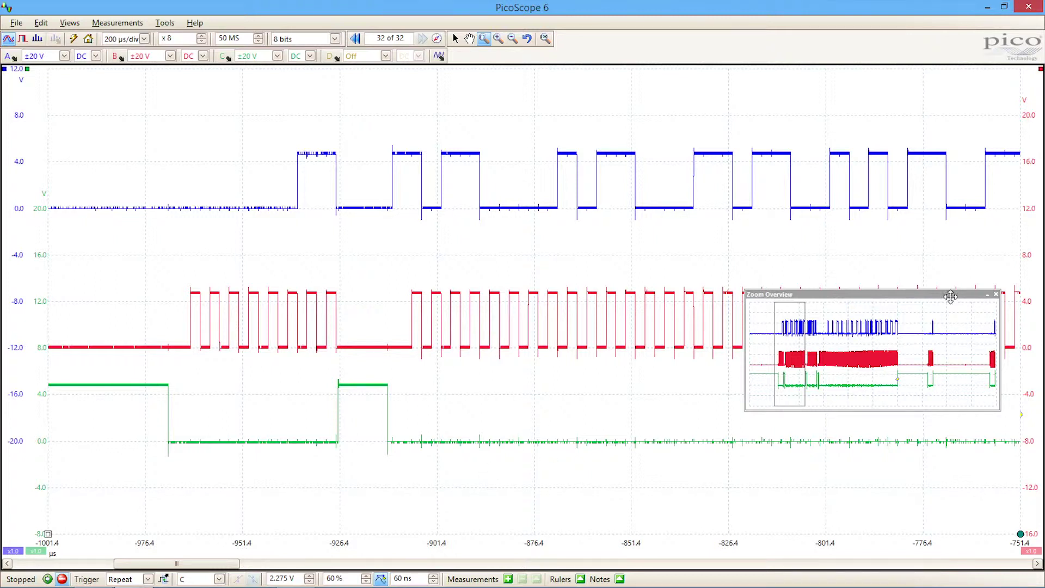
pyautogui.click(996, 295)
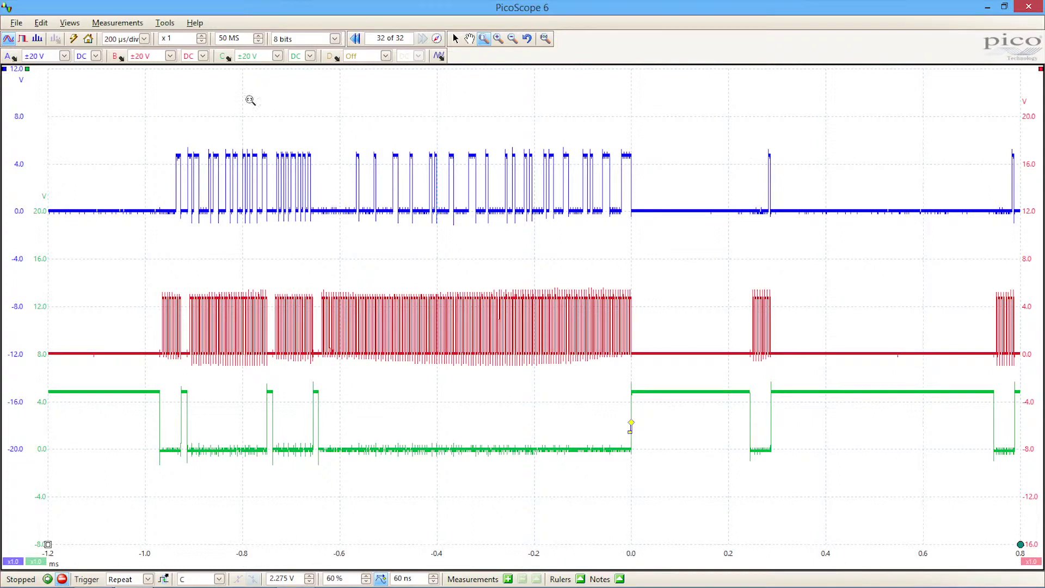
# Enable SPI serial decoding on channel A, with decoded data shown in the graph but not in the table.
pyautogui.click(171, 26)
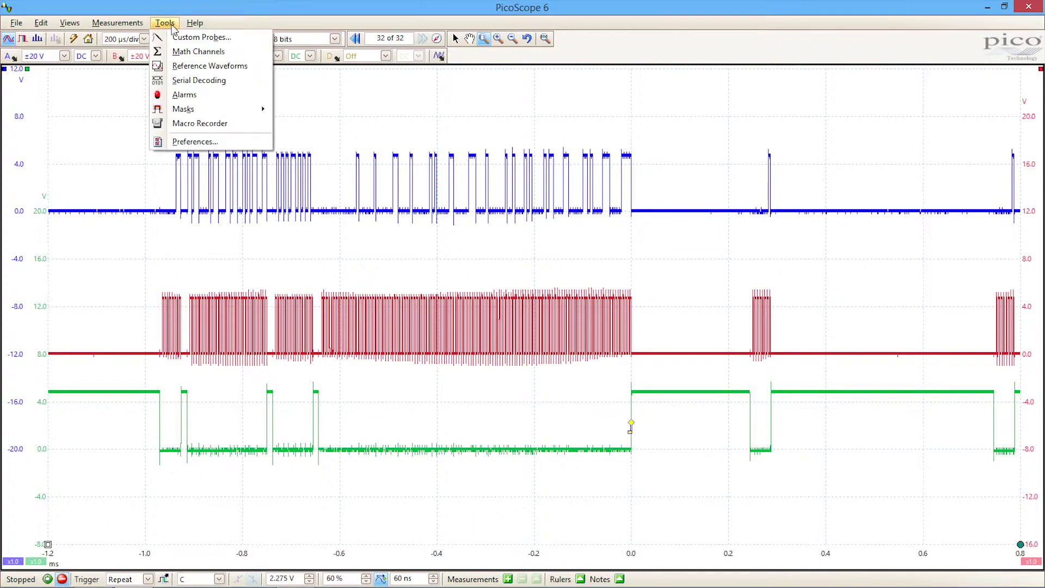
pyautogui.click(238, 81)
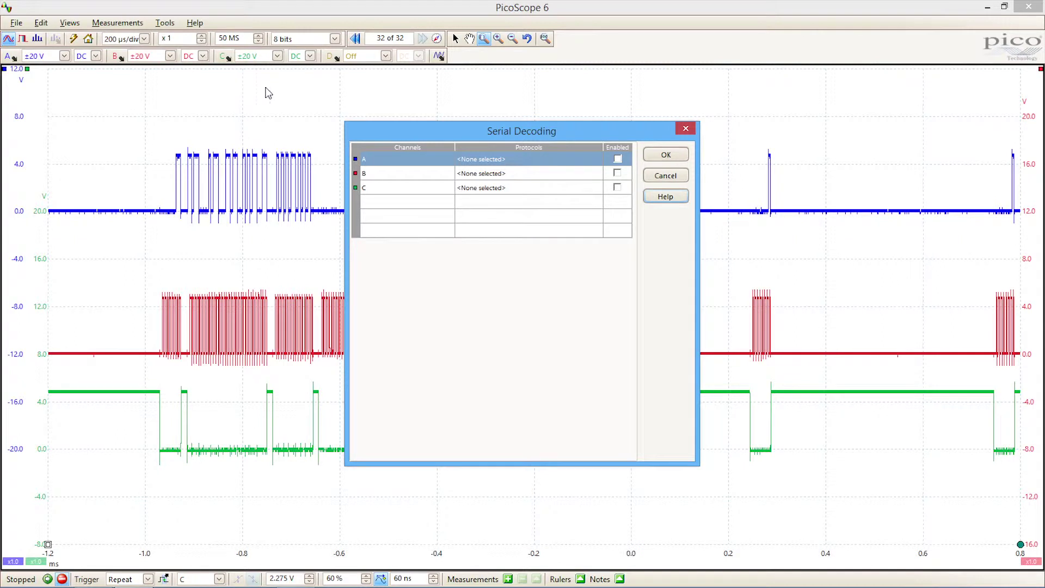
pyautogui.click(597, 160)
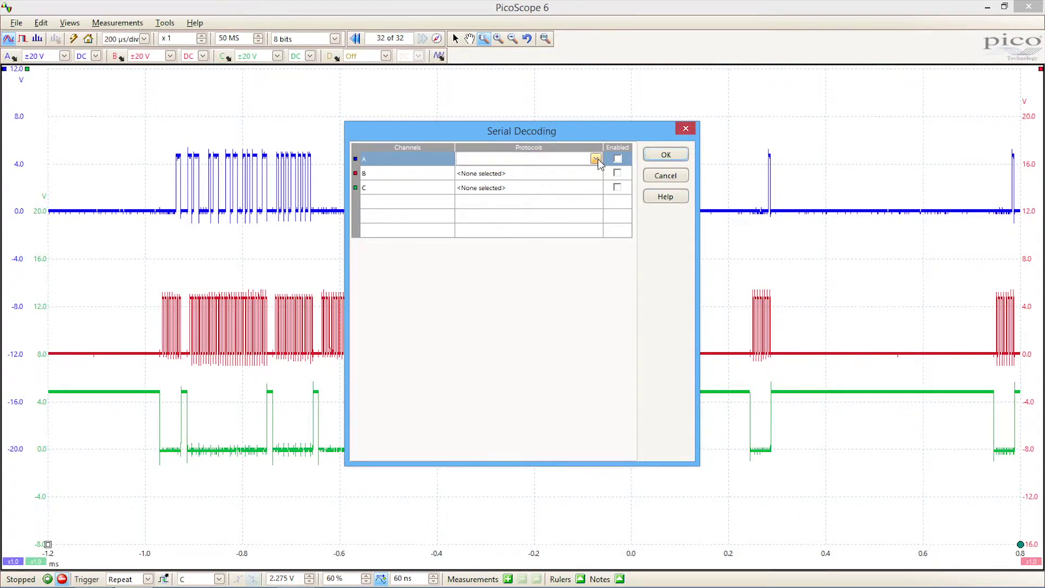
pyautogui.click(596, 160)
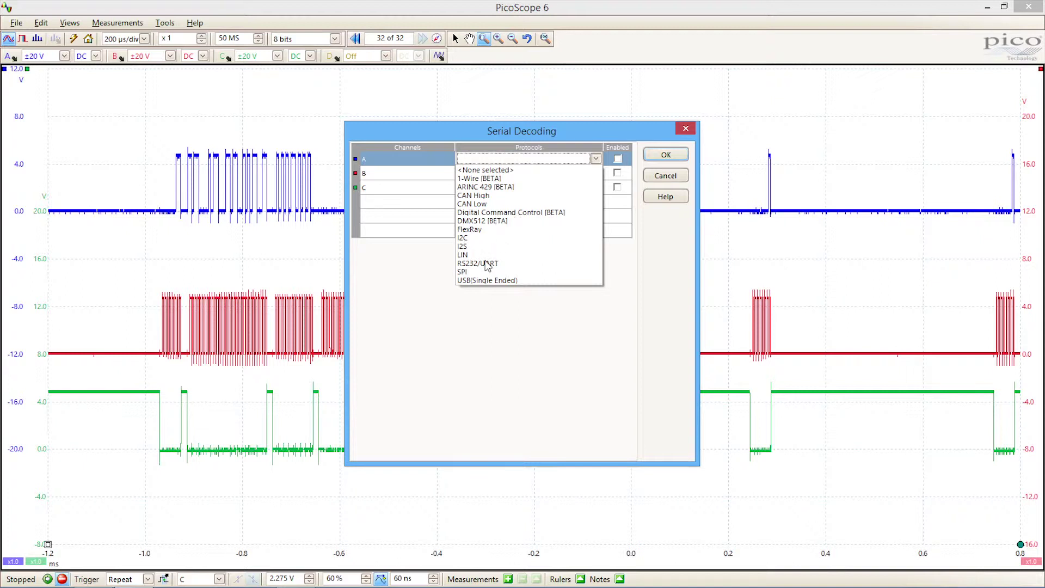
pyautogui.click(472, 272)
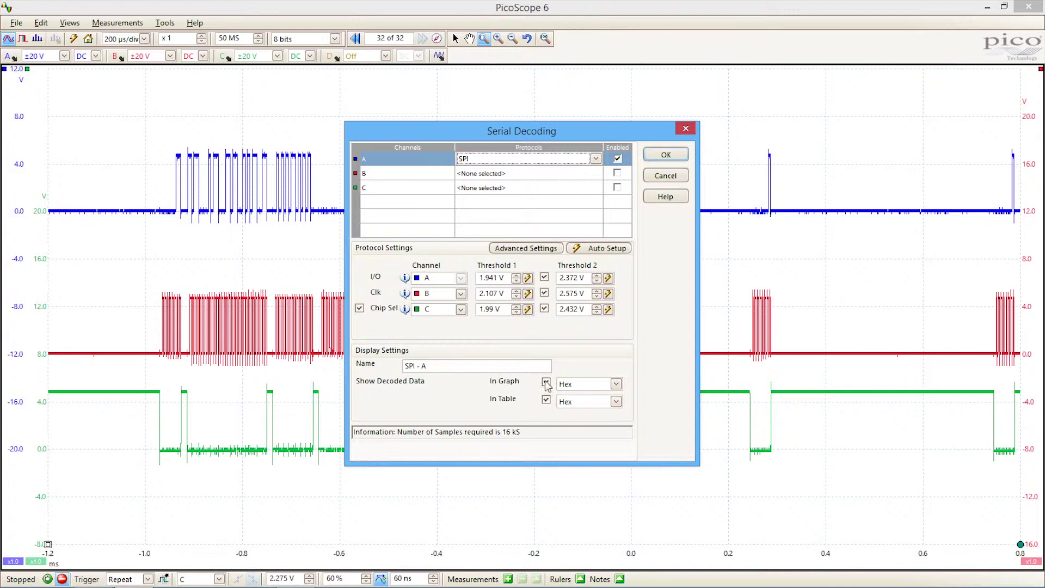
pyautogui.click(547, 401)
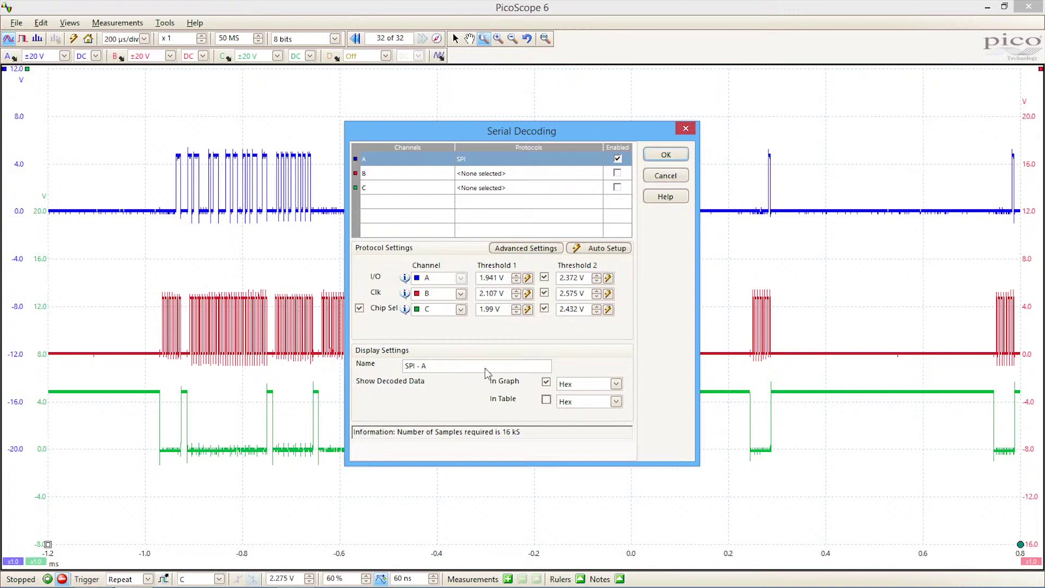
pyautogui.click(665, 155)
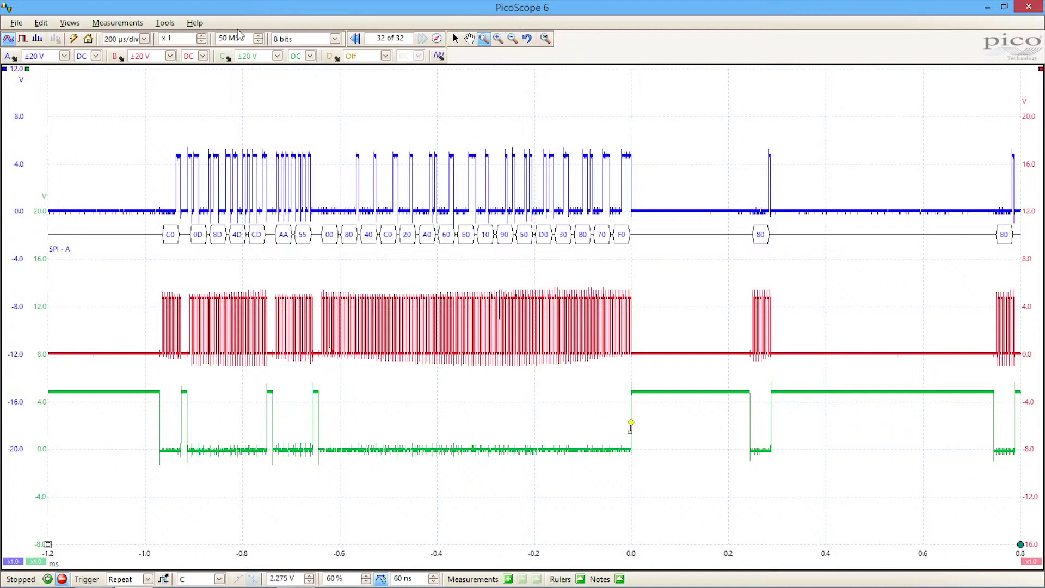
# Examine the first decoded SPI packets at x4 zoom and return to the full waveform view.
pyautogui.click(202, 36)
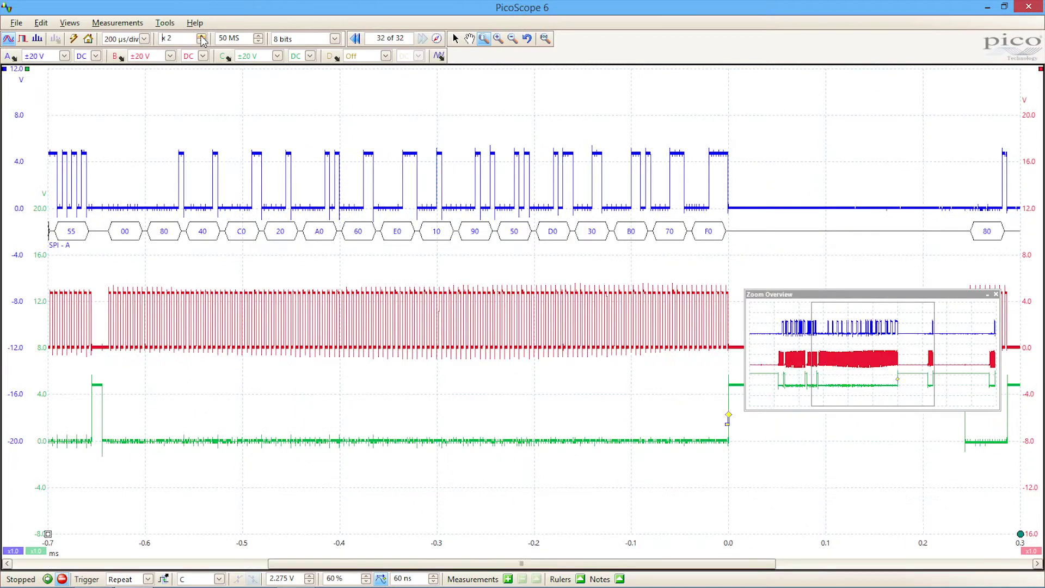
pyautogui.click(202, 41)
pyautogui.moveTo(877, 361); pyautogui.dragTo(806, 355)
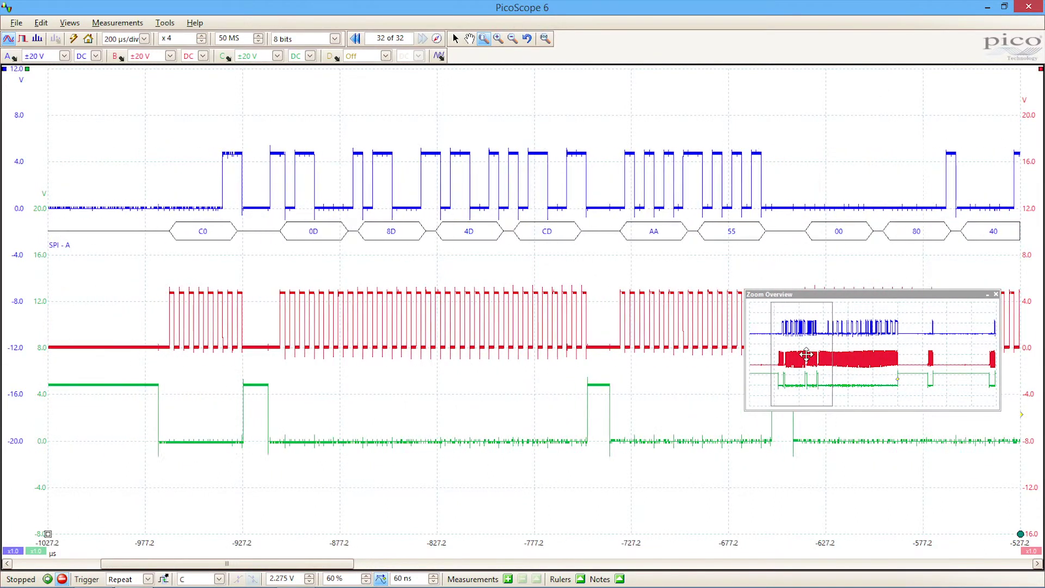
pyautogui.click(998, 294)
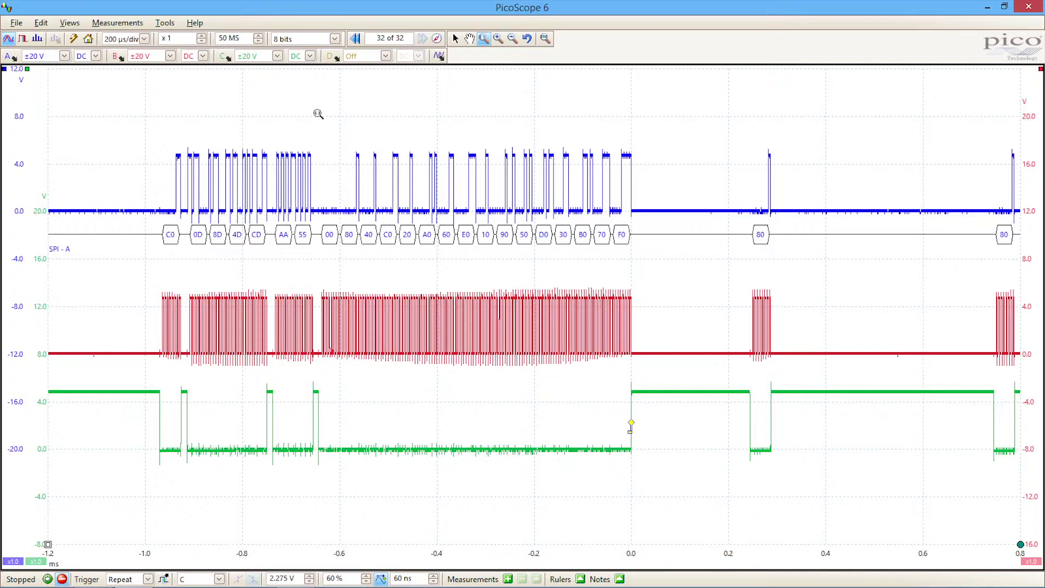
# Turn on the table display for the channel A SPI data and enlarge the decoding table to show more rows.
pyautogui.click(166, 23)
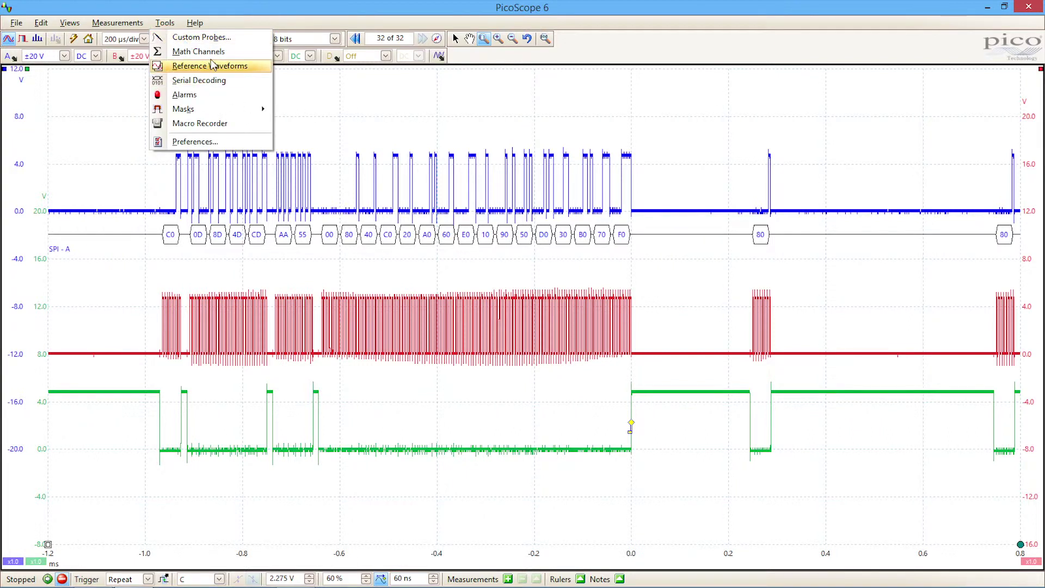
pyautogui.click(220, 81)
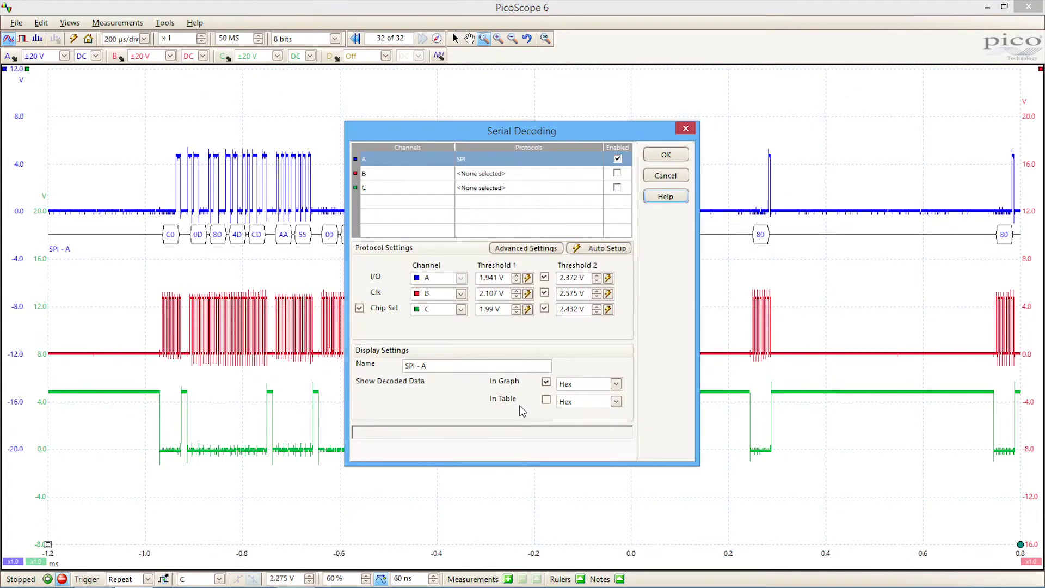
pyautogui.click(547, 402)
pyautogui.click(666, 155)
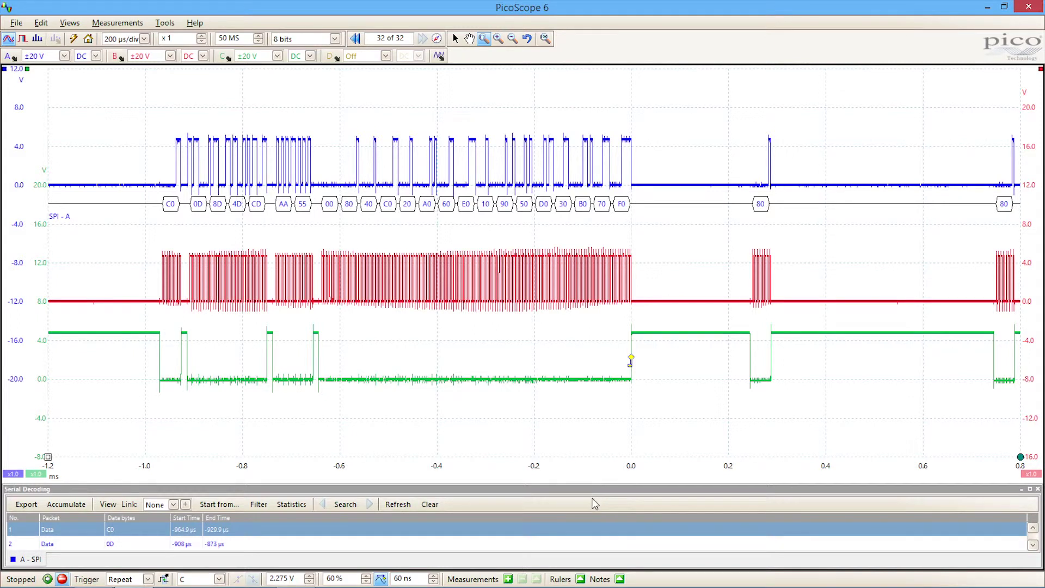
pyautogui.moveTo(591, 483); pyautogui.dragTo(591, 388)
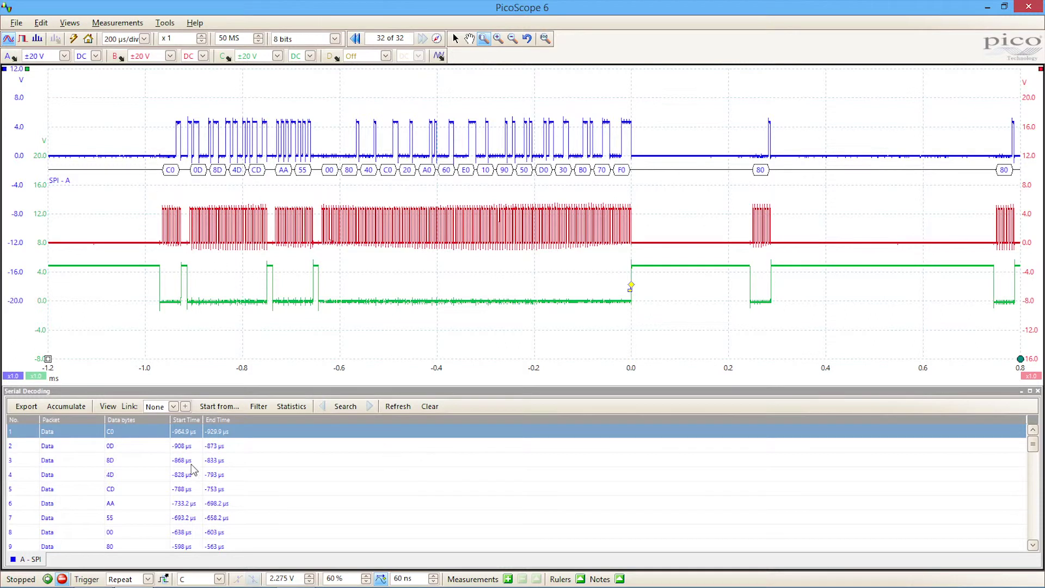
# Look through the packet rows of the SPI decoding table, checking their data bytes and start and end times.
pyautogui.click(1035, 545)
pyautogui.click(1034, 545)
pyautogui.click(1034, 545)
pyautogui.click(1034, 545)
pyautogui.click(1034, 545)
pyautogui.click(1034, 545)
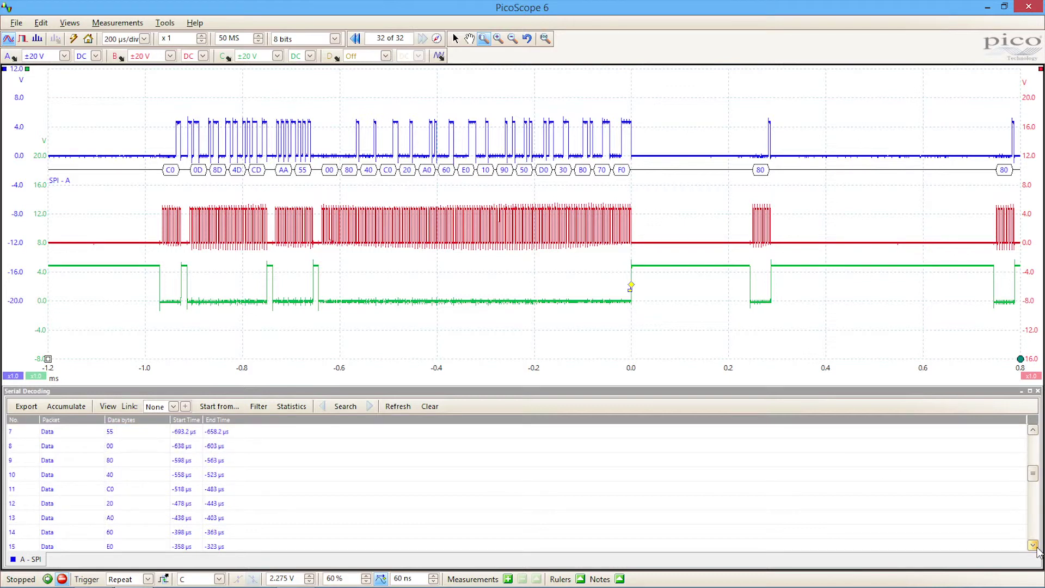
pyautogui.click(1035, 545)
pyautogui.click(1035, 545)
pyautogui.click(1035, 545)
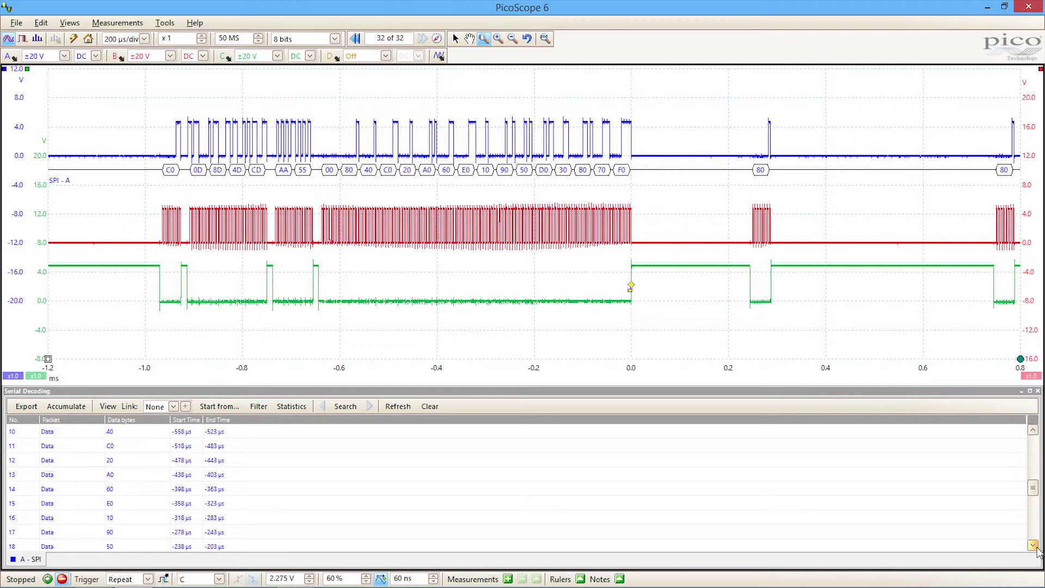
pyautogui.scroll(-5, 180, 486)
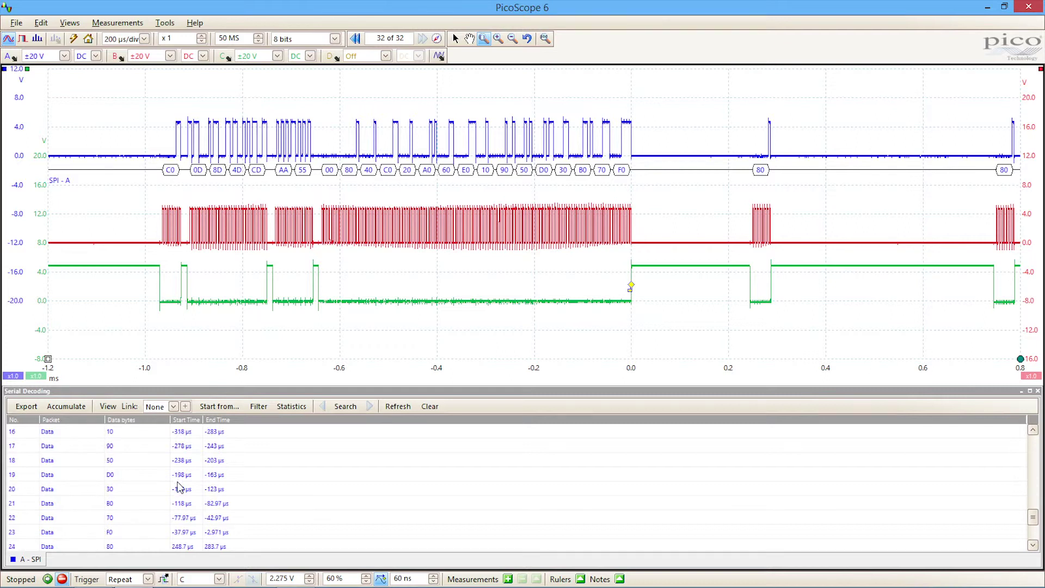
pyautogui.scroll(5, 186, 486)
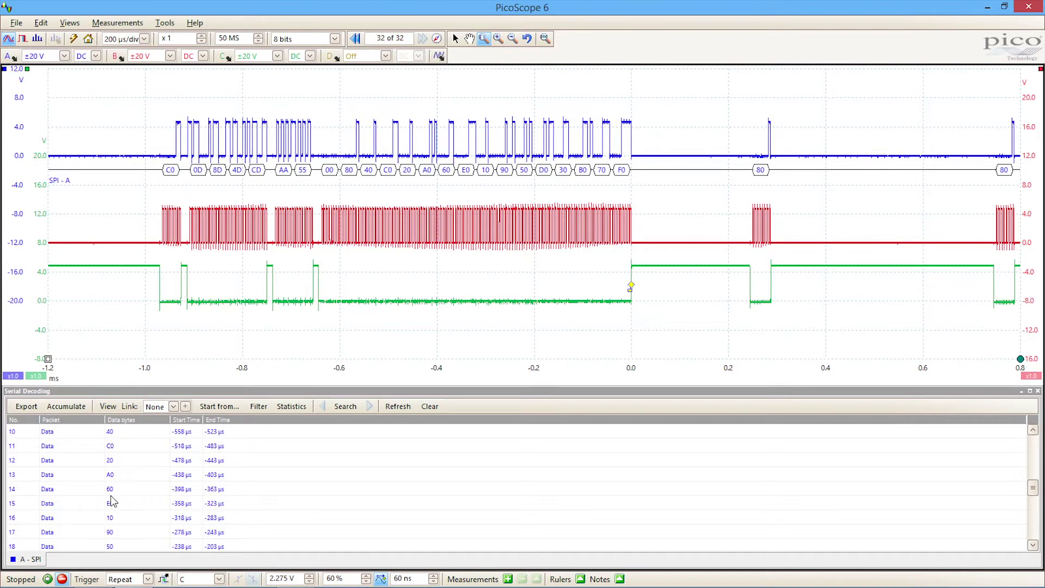
# Select packet 15 in the decoding table and inspect the details of the matching packet on the graph.
pyautogui.click(87, 508)
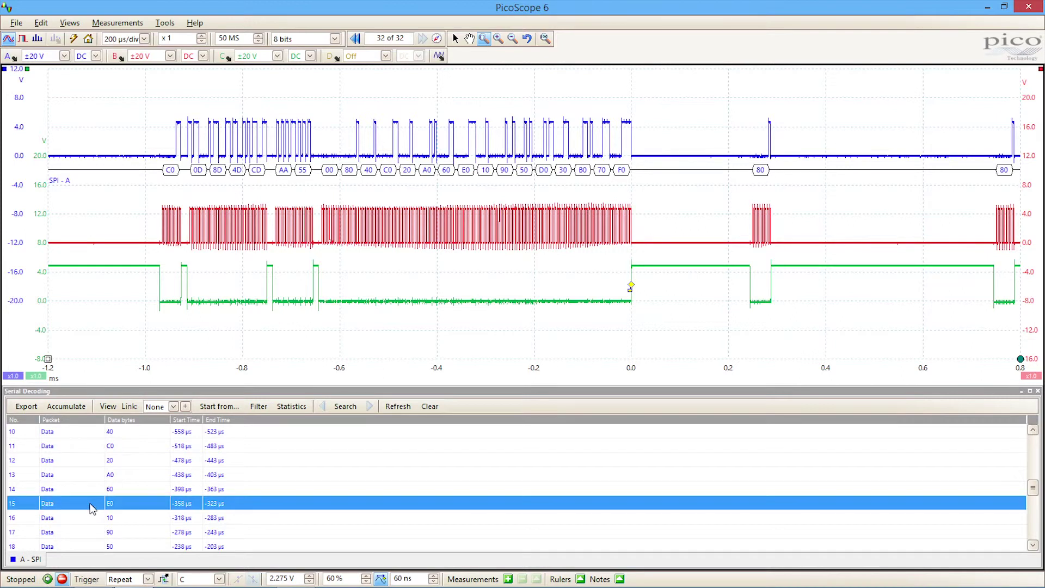
pyautogui.click(72, 504)
pyautogui.moveTo(468, 170)
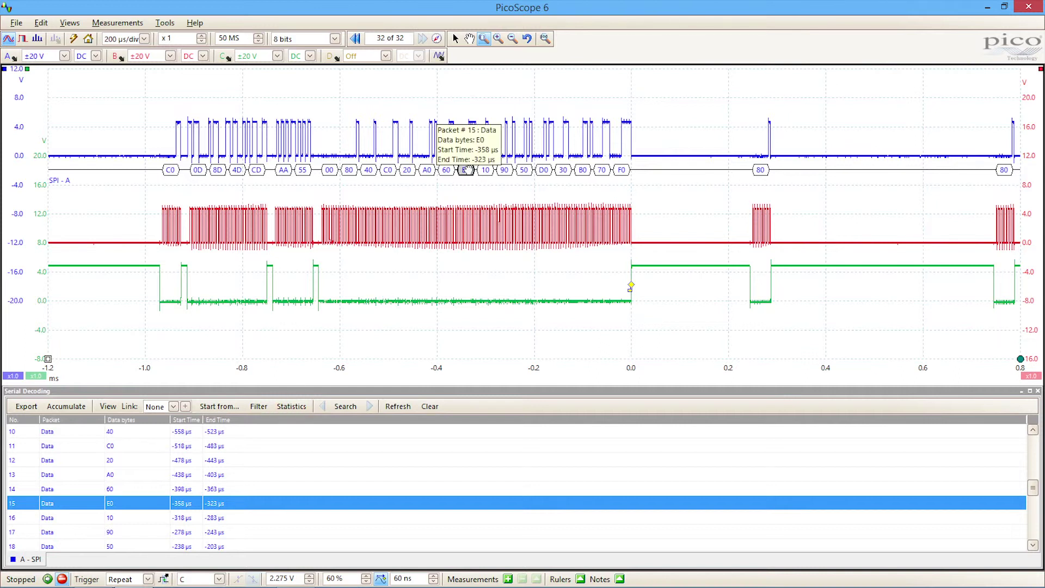